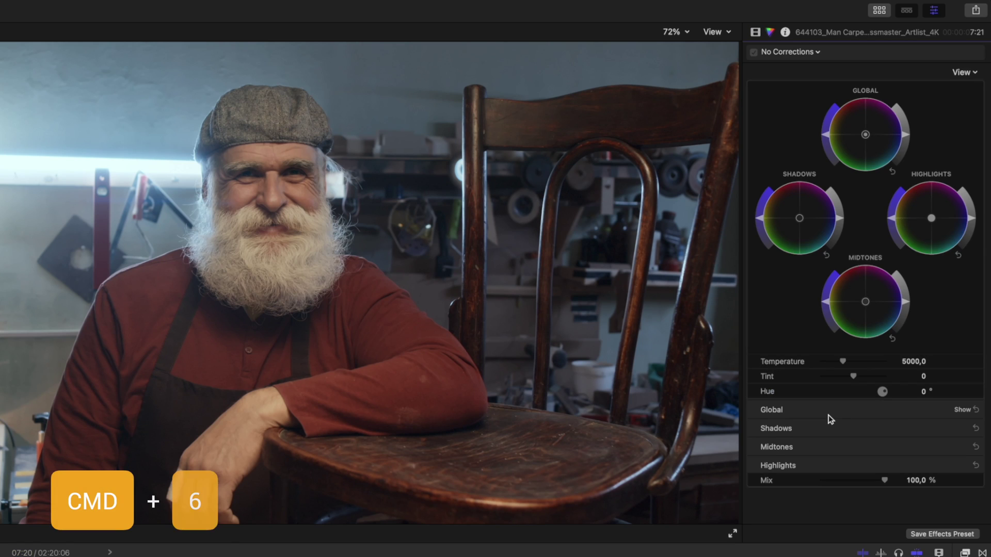
# Step: Open the Color inspector with Cmd+6 and drag the Global saturation down to drain colour
pyautogui.moveTo(826, 135); pyautogui.dragTo(841, 173)
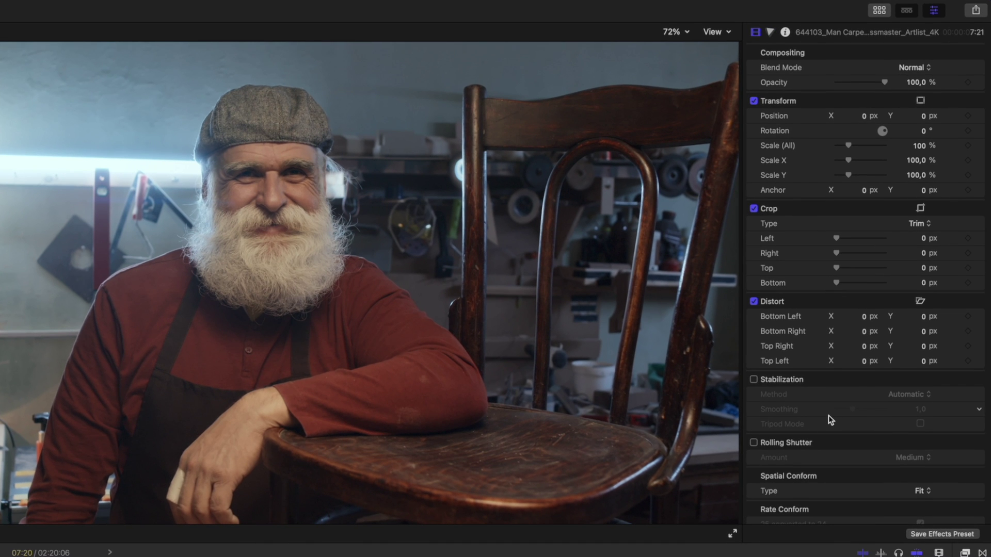
pyautogui.press('super+6')
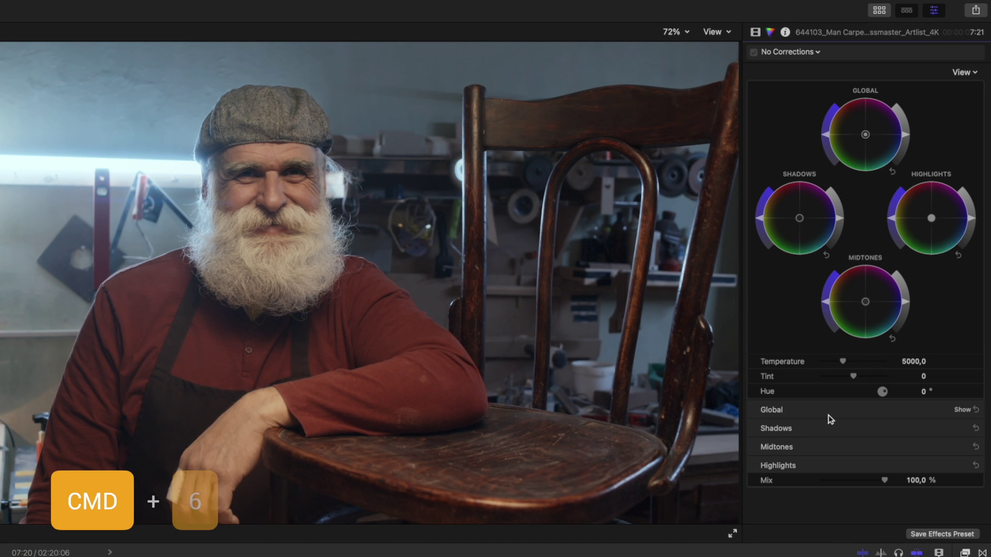
pyautogui.moveTo(826, 139); pyautogui.dragTo(844, 182)
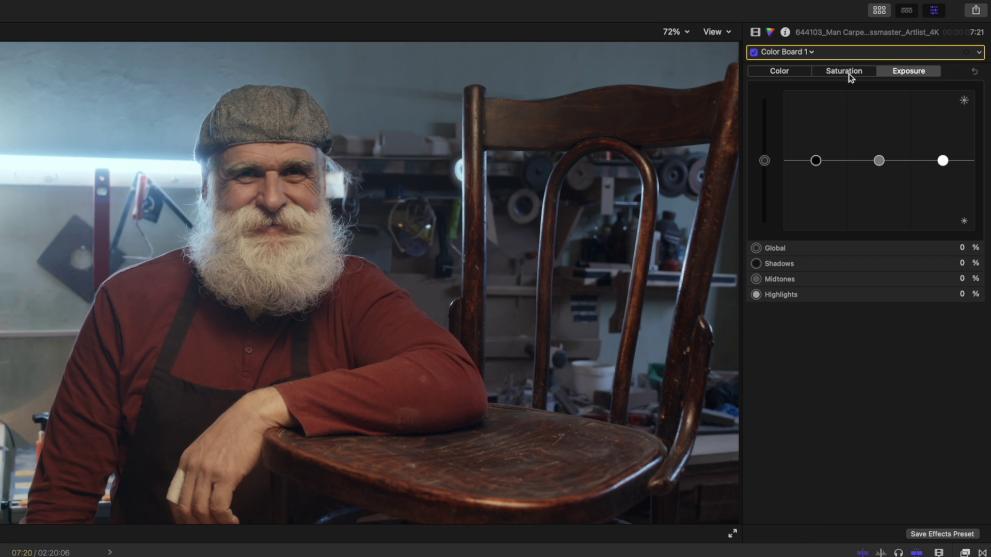
# Step: Make Color Wheels the default Color Correction in Final Cut Pro's General settings
pyautogui.click(846, 73)
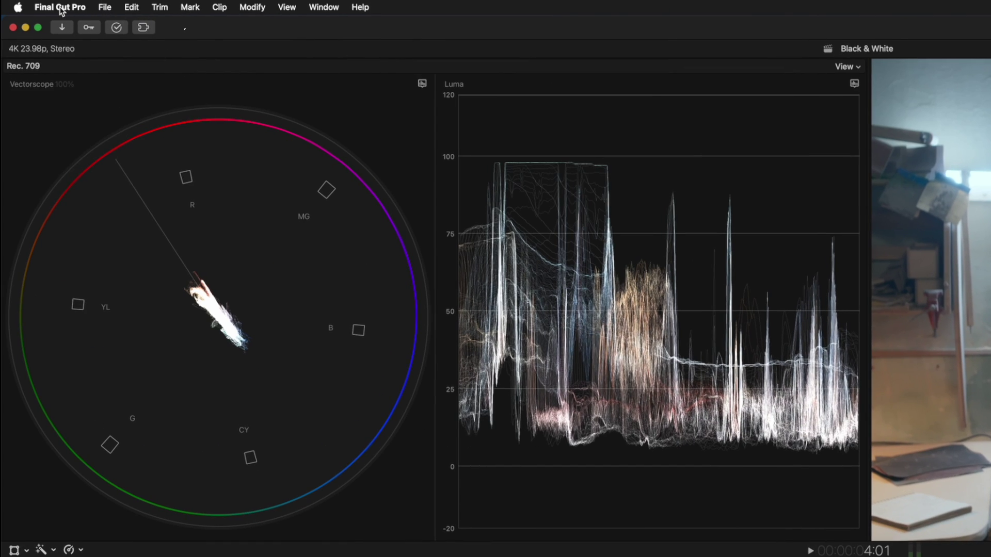
pyautogui.click(60, 7)
pyautogui.click(63, 46)
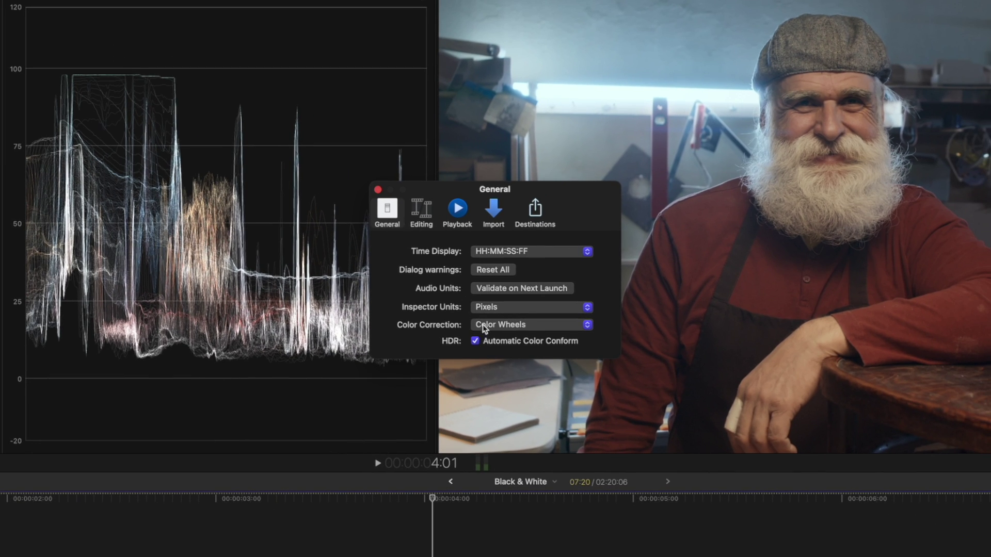
pyautogui.click(484, 328)
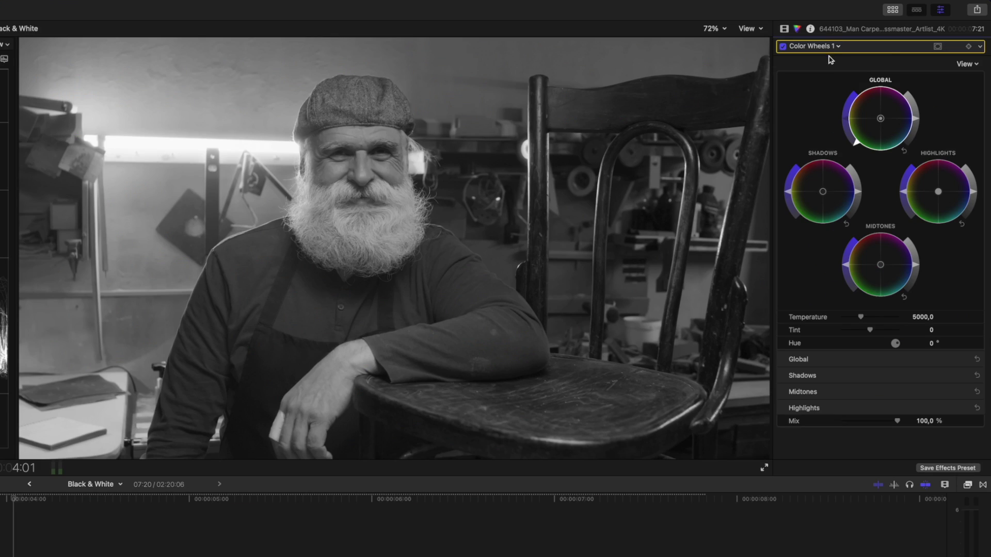
# Step: Move Hue/Saturation Curves 1 above Color Wheels 1 in the clip's Effects list
pyautogui.click(822, 46)
pyautogui.click(886, 143)
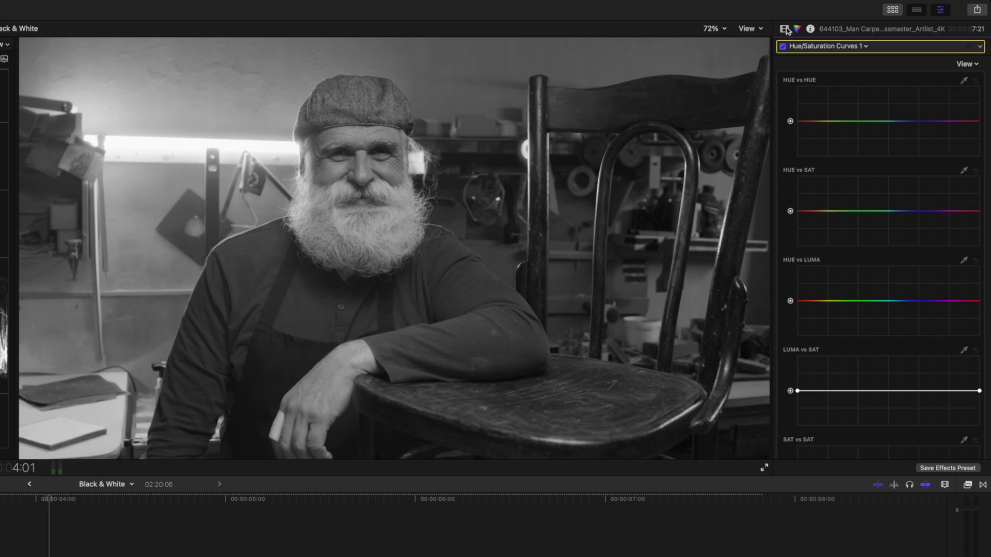
pyautogui.click(785, 29)
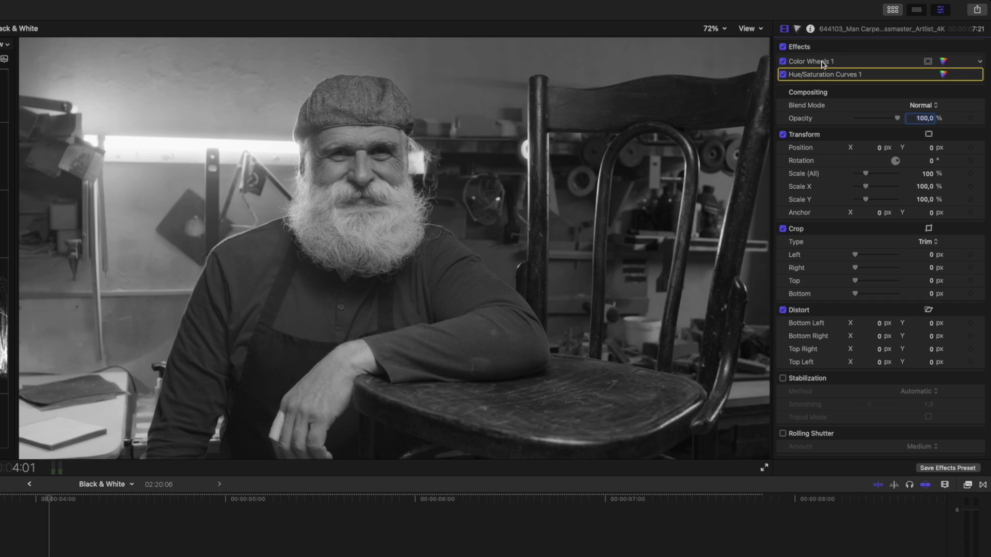
pyautogui.moveTo(822, 74); pyautogui.dragTo(853, 61)
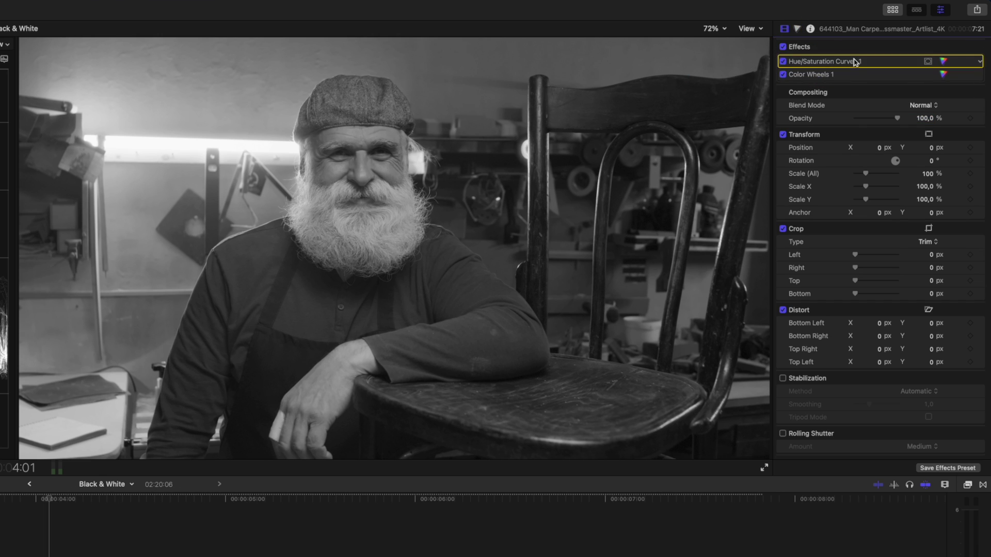
pyautogui.click(944, 62)
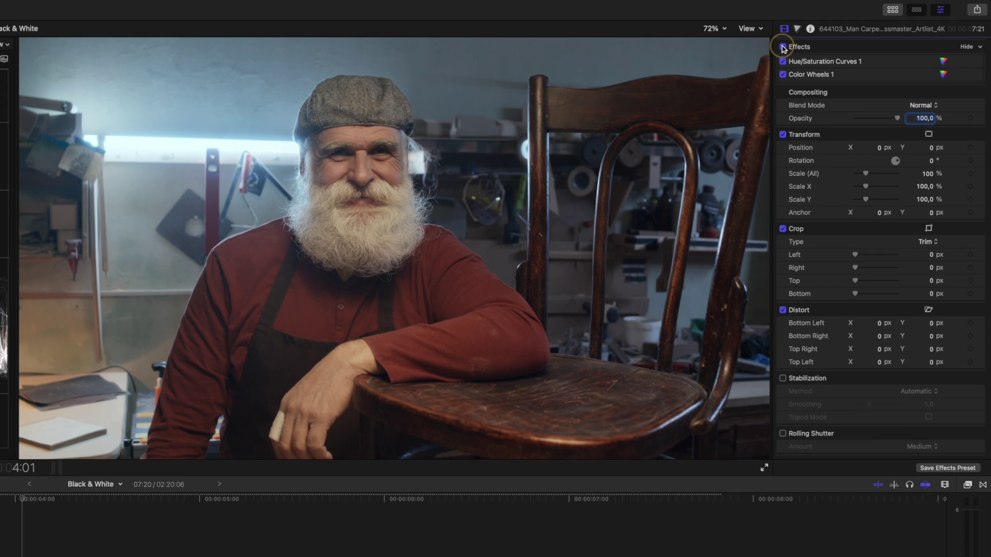
# Step: Sample the red shirt with the HUE vs LUMA eyedropper and lower the red points
pyautogui.click(944, 61)
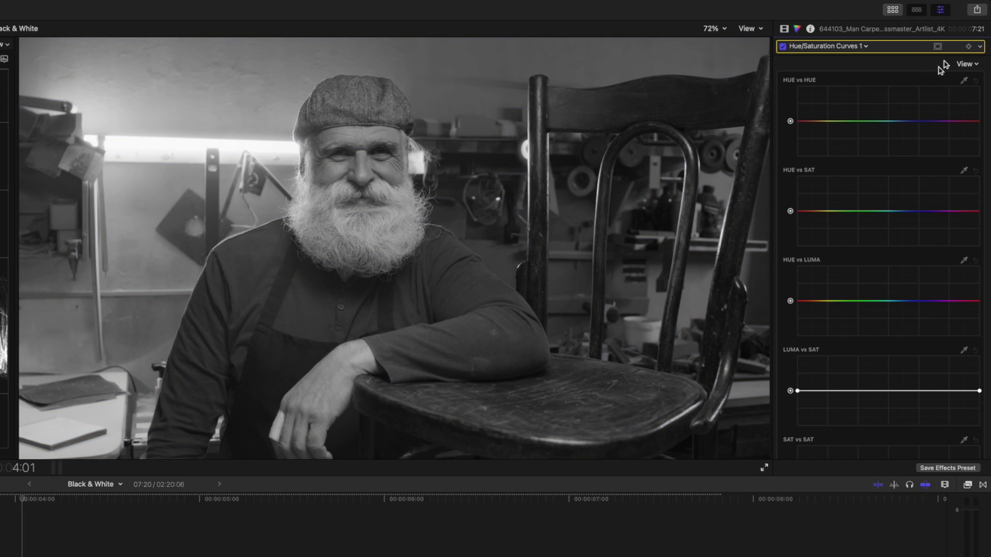
pyautogui.click(964, 260)
pyautogui.click(318, 299)
pyautogui.click(801, 302)
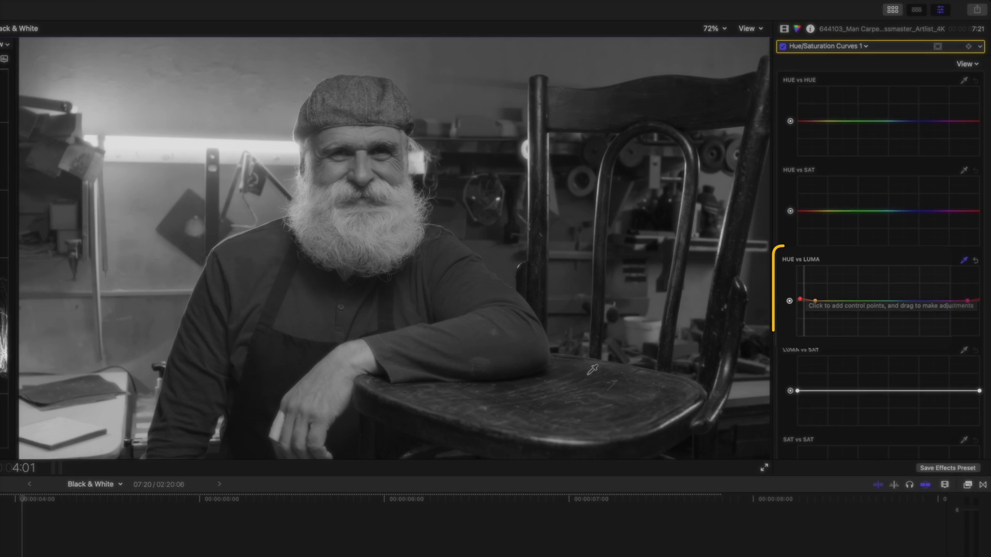
pyautogui.click(807, 304)
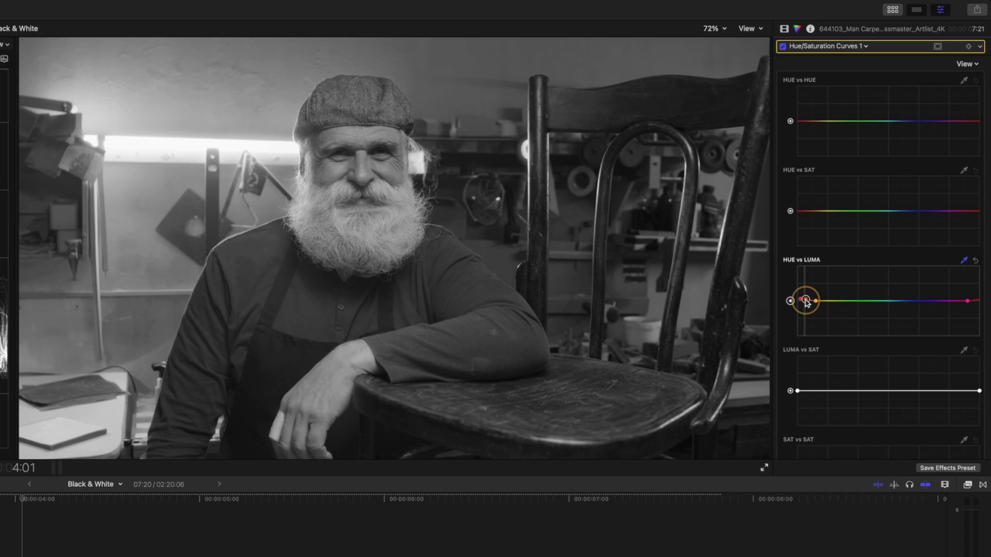
pyautogui.moveTo(807, 304)
pyautogui.mouseDown()
pyautogui.moveTo(807, 333)
pyautogui.moveTo(801, 297)
pyautogui.mouseUp()
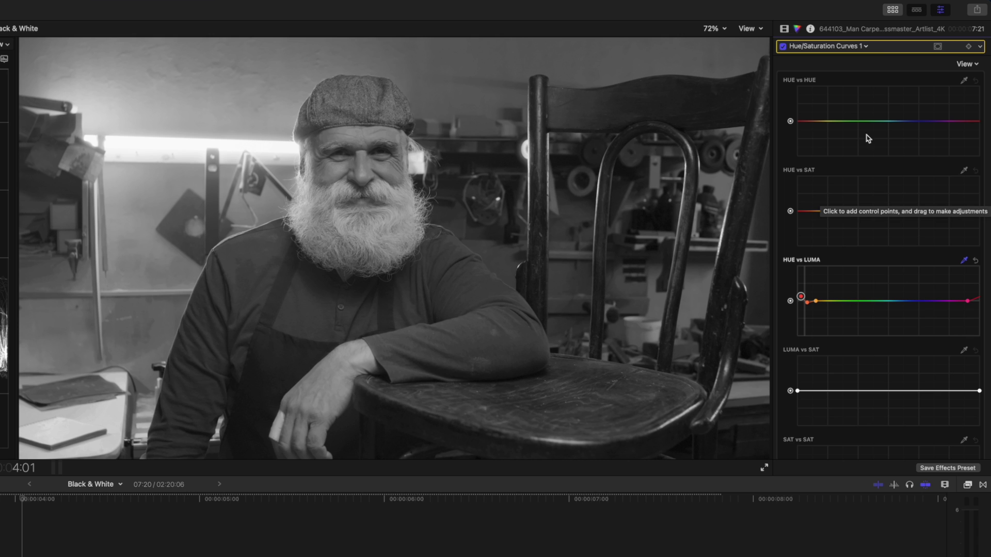
# Step: Toggle the Hue/Saturation Curves effect off and on to compare, leaving it on
pyautogui.click(783, 48)
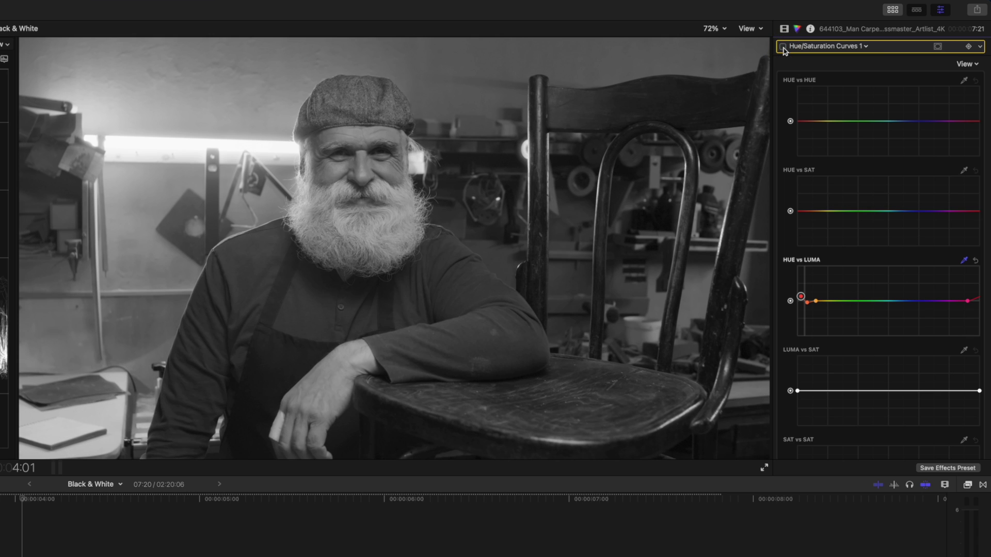
pyautogui.click(783, 47)
pyautogui.click(784, 47)
pyautogui.click(783, 47)
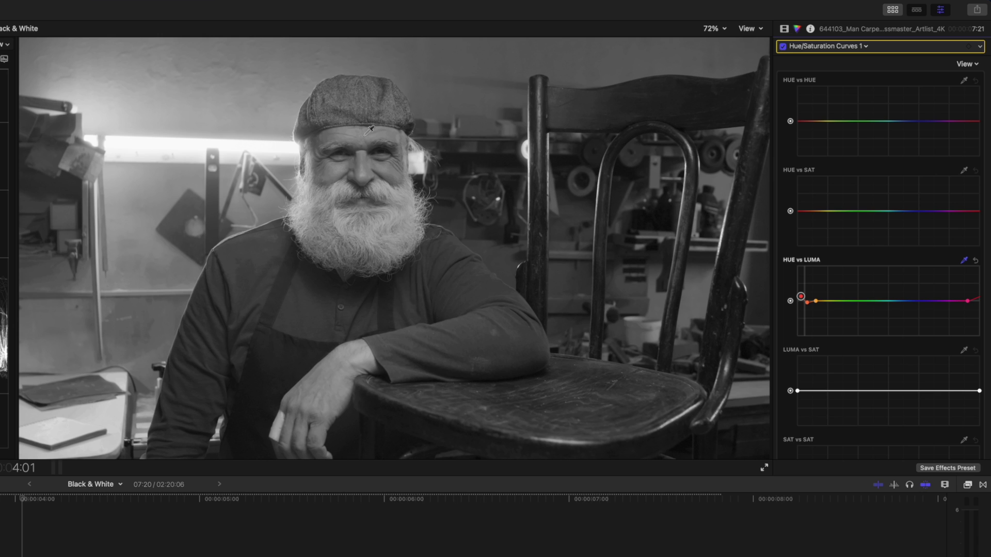
# Step: Sample the bluish wall, pull the cyan-blue luma points down, and raise the orange point
pyautogui.click(248, 97)
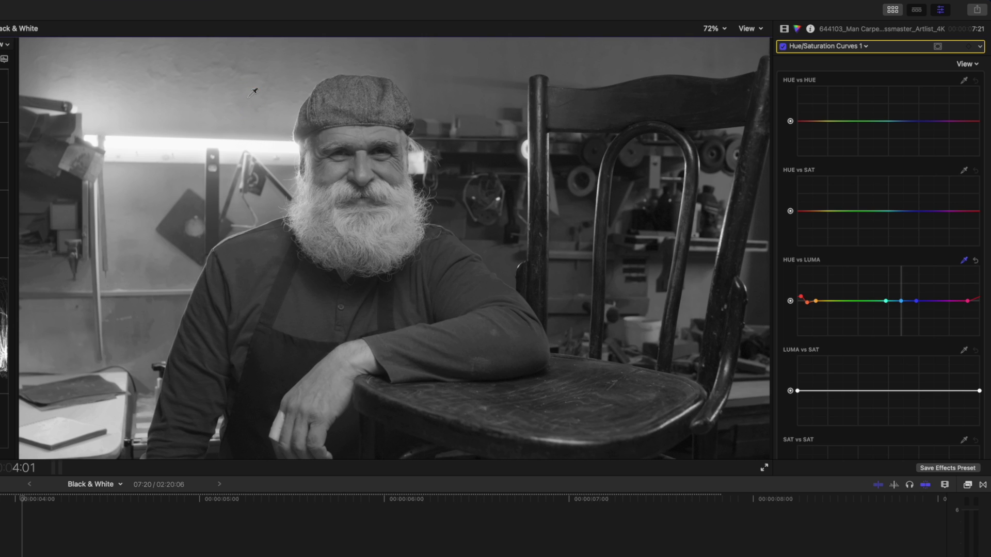
pyautogui.moveTo(903, 305); pyautogui.dragTo(902, 310)
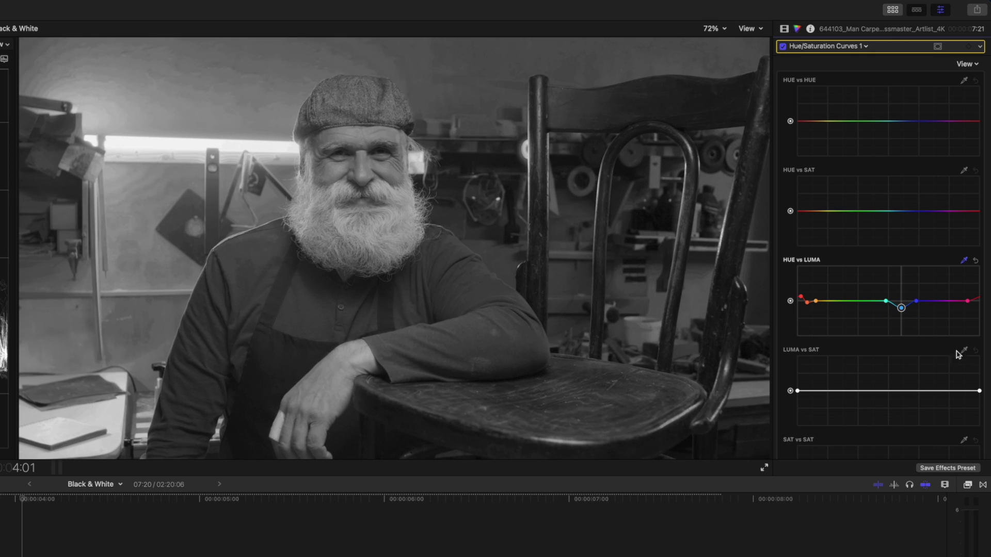
pyautogui.moveTo(903, 311); pyautogui.dragTo(900, 311)
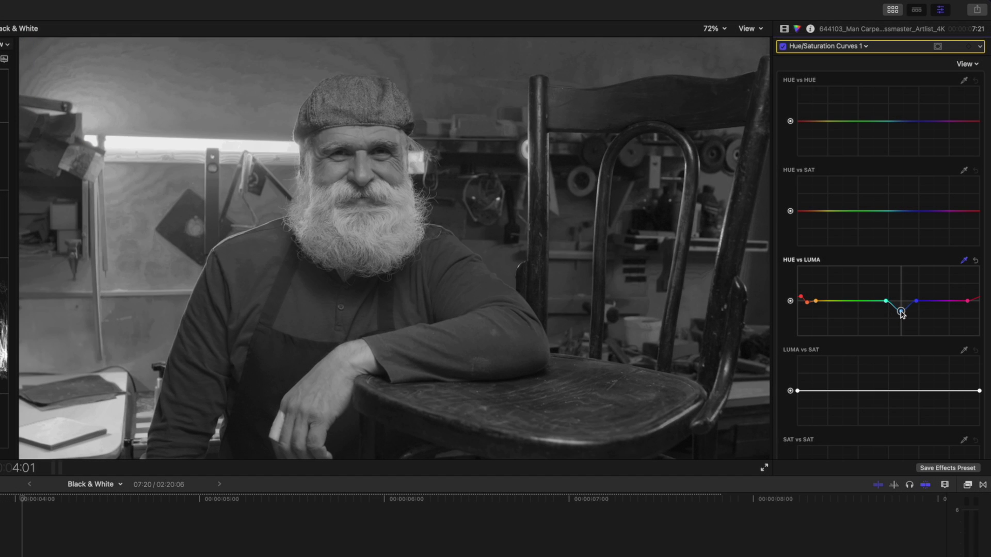
pyautogui.click(901, 310)
pyautogui.moveTo(885, 302)
pyautogui.mouseDown()
pyautogui.moveTo(872, 302)
pyautogui.moveTo(933, 304)
pyautogui.moveTo(902, 308)
pyautogui.mouseUp()
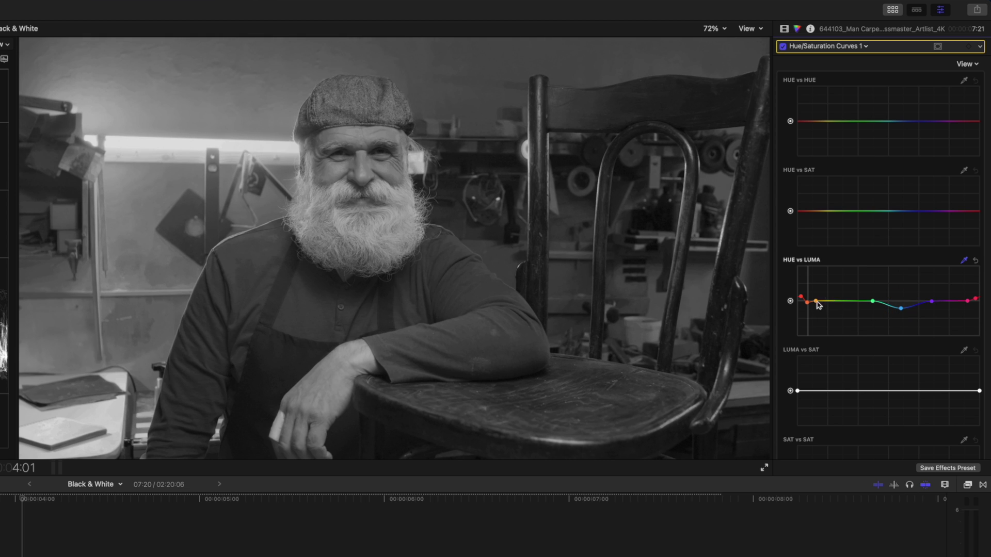
pyautogui.moveTo(818, 305); pyautogui.dragTo(817, 294)
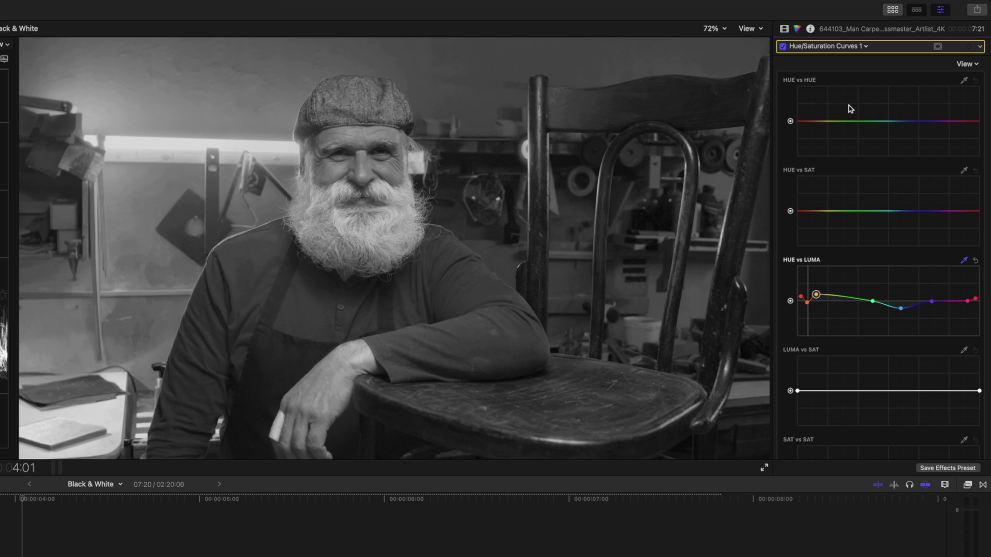
# Step: Compare the Hue/Saturation Curves before and after several times, ending with it switched on
pyautogui.click(783, 47)
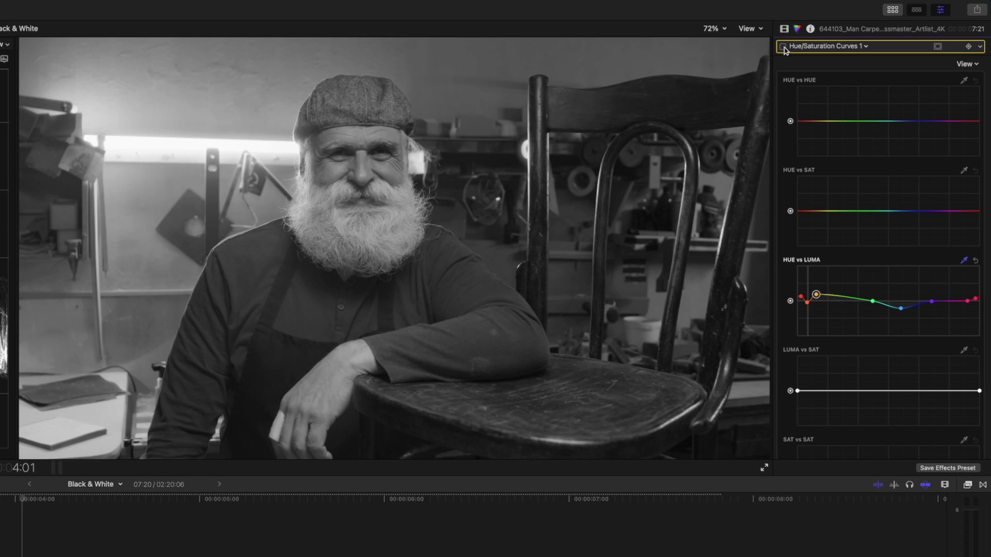
pyautogui.click(783, 47)
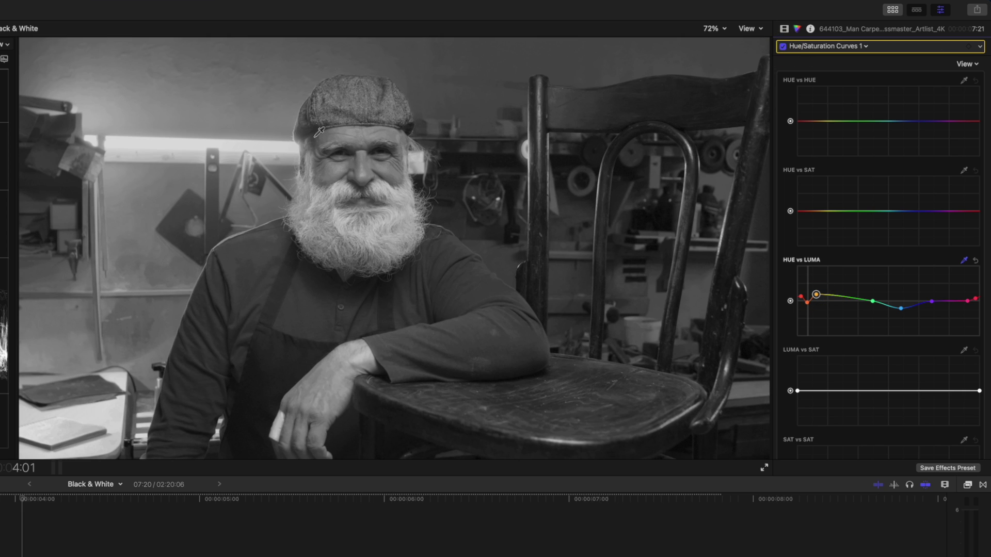
pyautogui.click(783, 47)
pyautogui.click(783, 47)
pyautogui.click(783, 47)
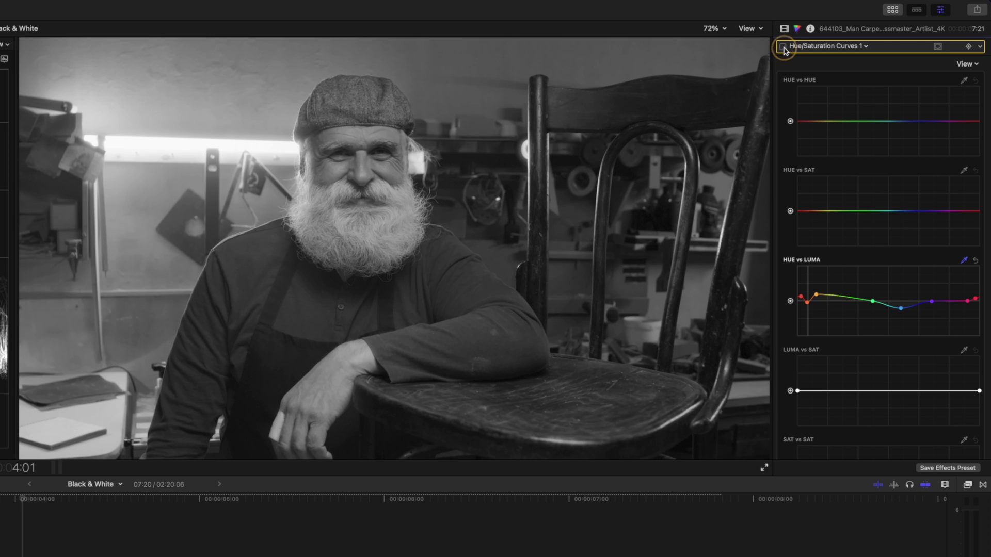
pyautogui.click(783, 47)
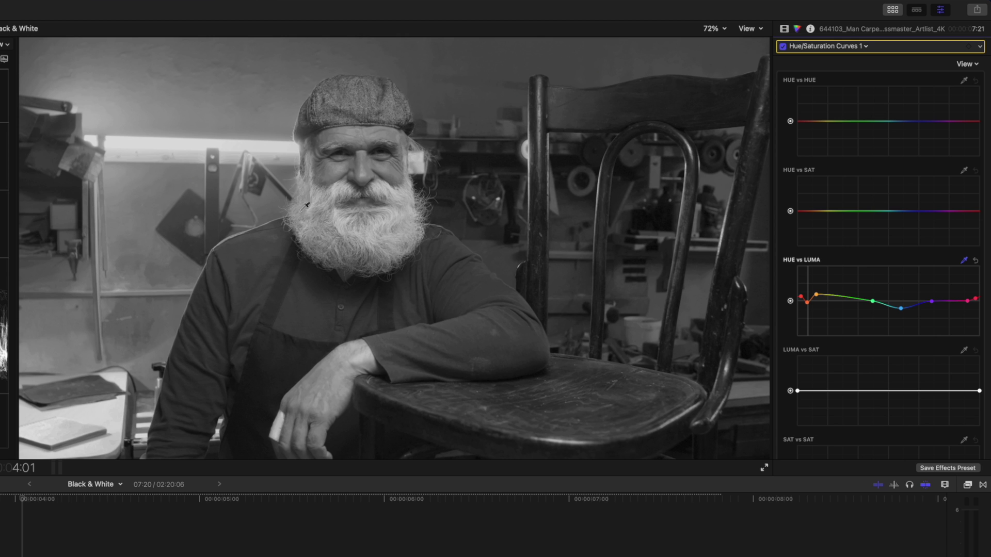
pyautogui.click(783, 47)
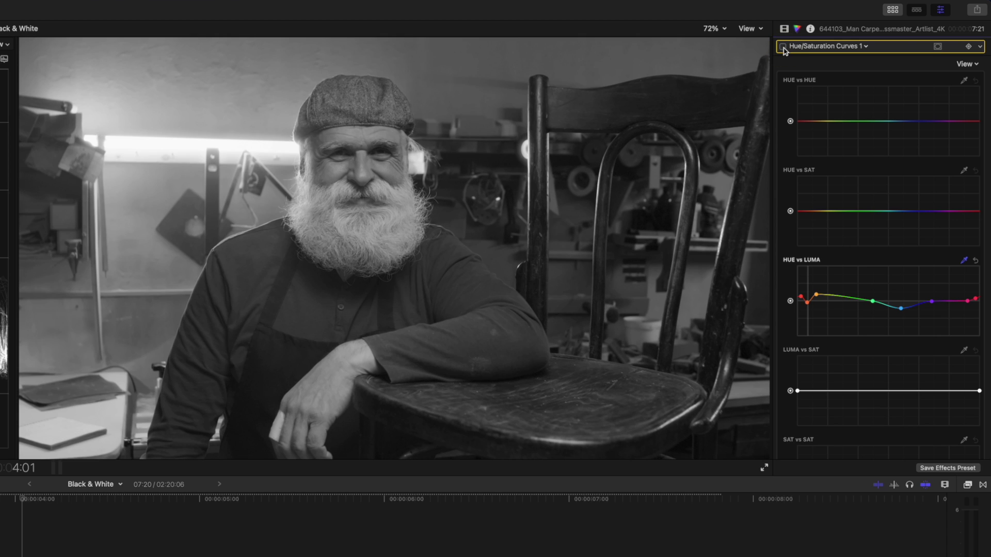
pyautogui.click(783, 47)
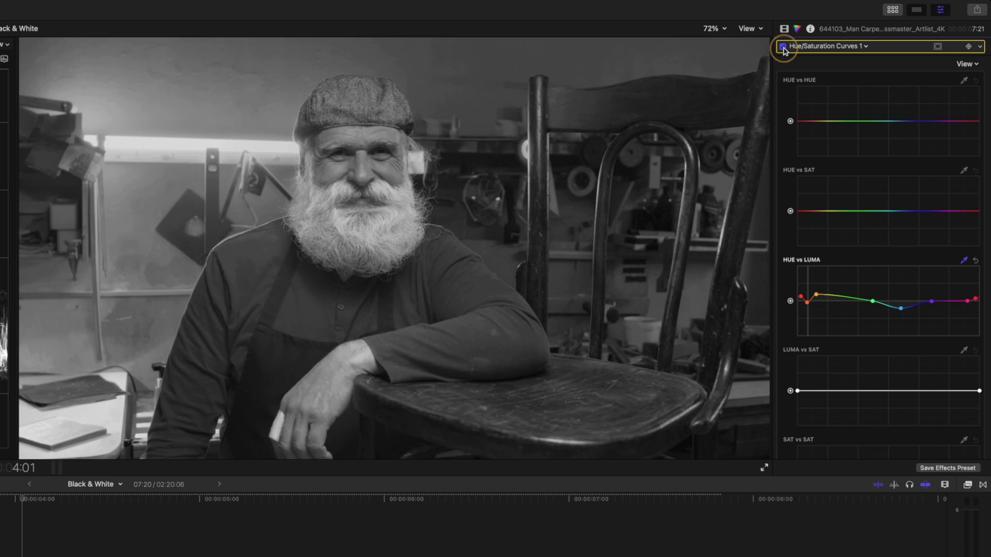
pyautogui.click(816, 296)
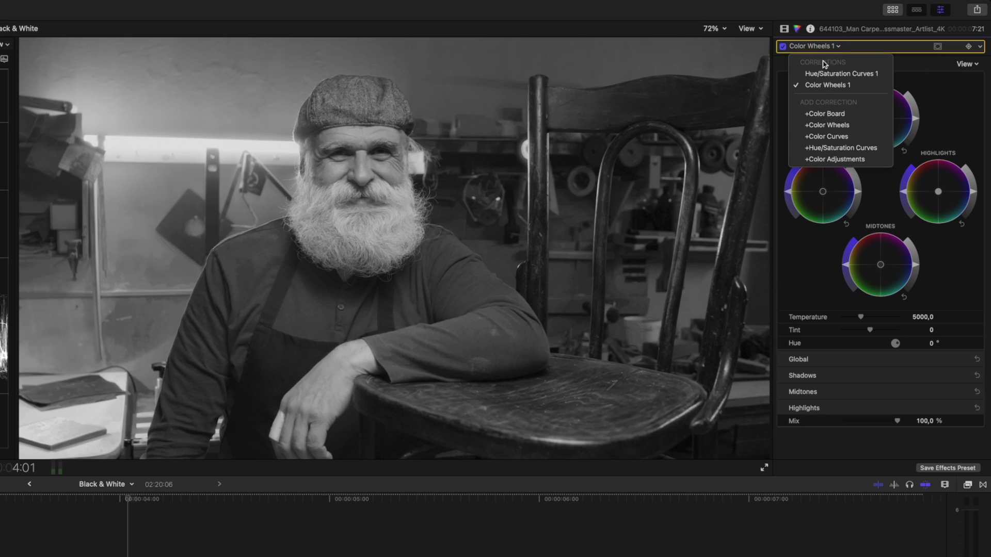
# Step: Add a Color Curves correction with highlight and shadow Luma points, pulling shadows down
pyautogui.click(862, 136)
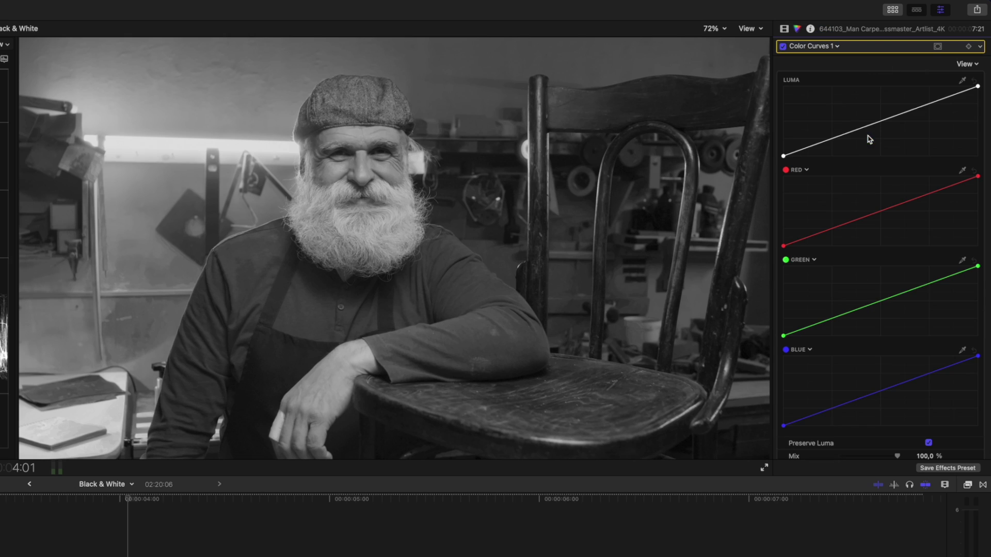
pyautogui.click(918, 106)
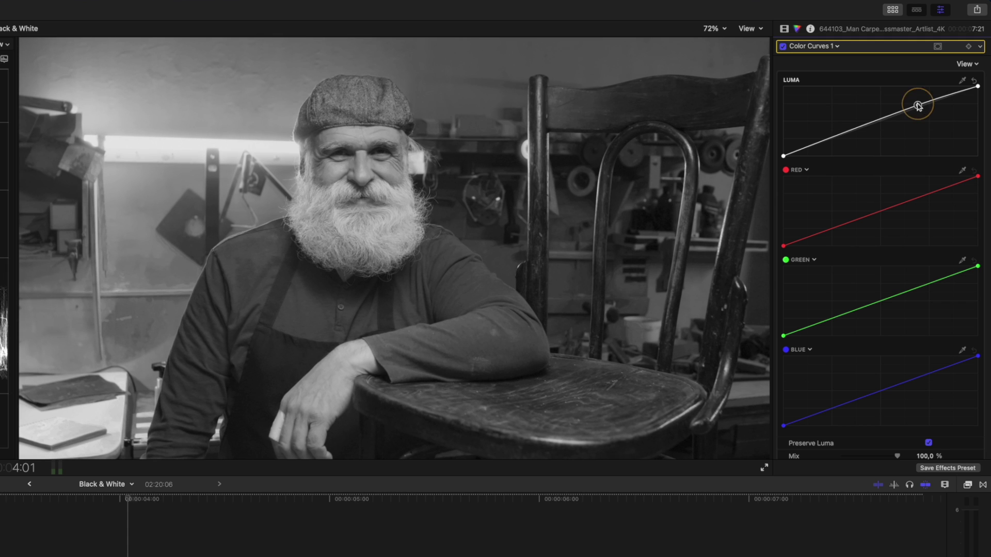
pyautogui.click(838, 135)
pyautogui.moveTo(839, 135); pyautogui.dragTo(841, 137)
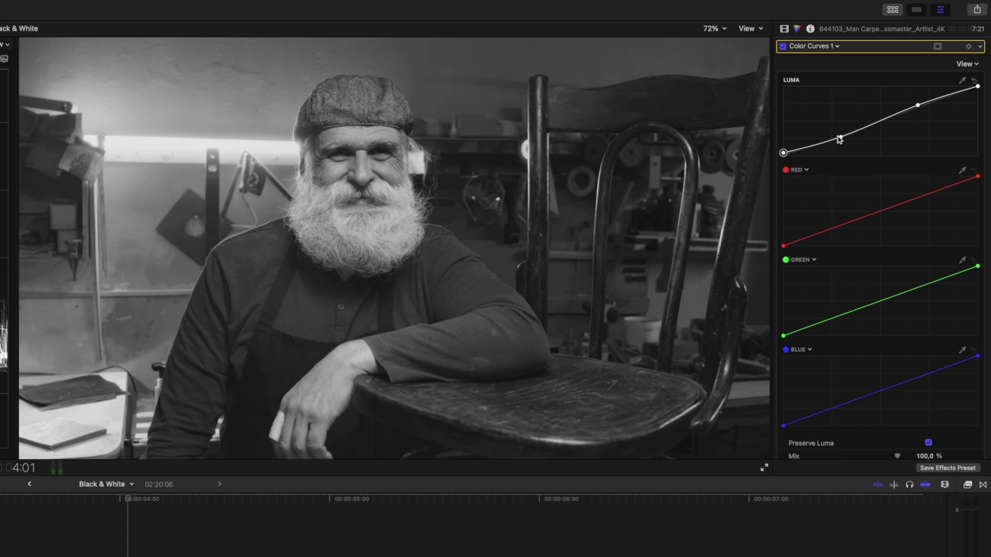
pyautogui.moveTo(839, 138); pyautogui.dragTo(827, 143)
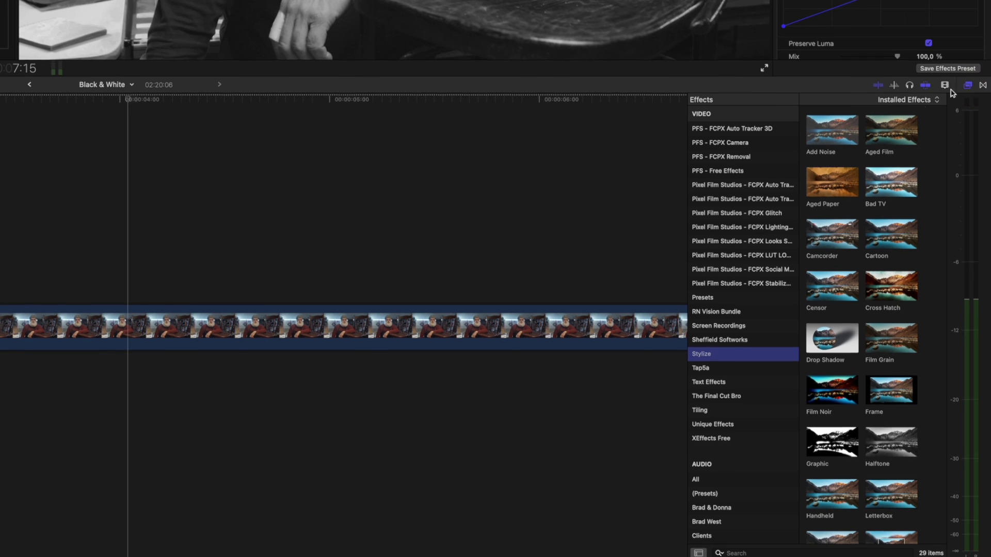
# Step: Apply the Film Grain effect from Stylize and set its Style to Realistic Grain
pyautogui.click(901, 347)
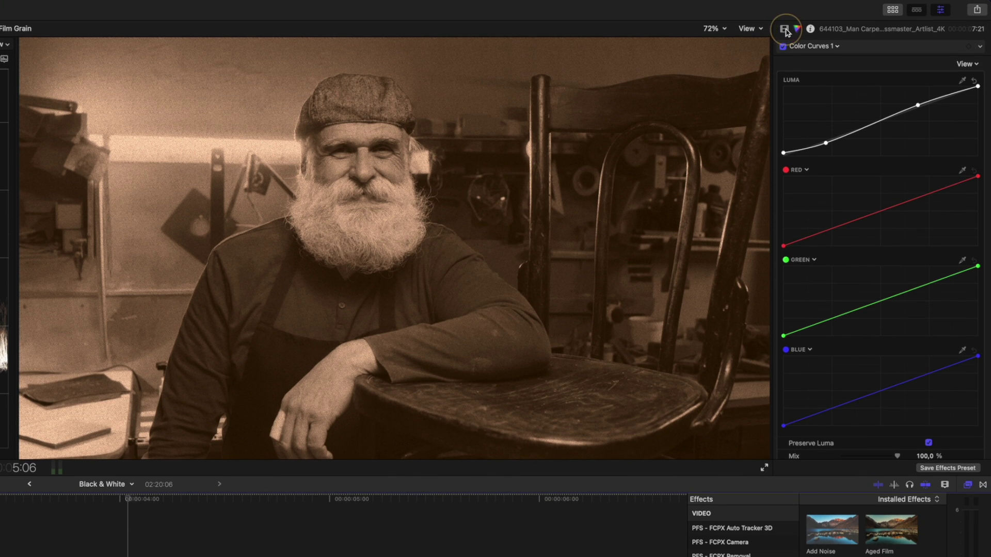
pyautogui.click(785, 8)
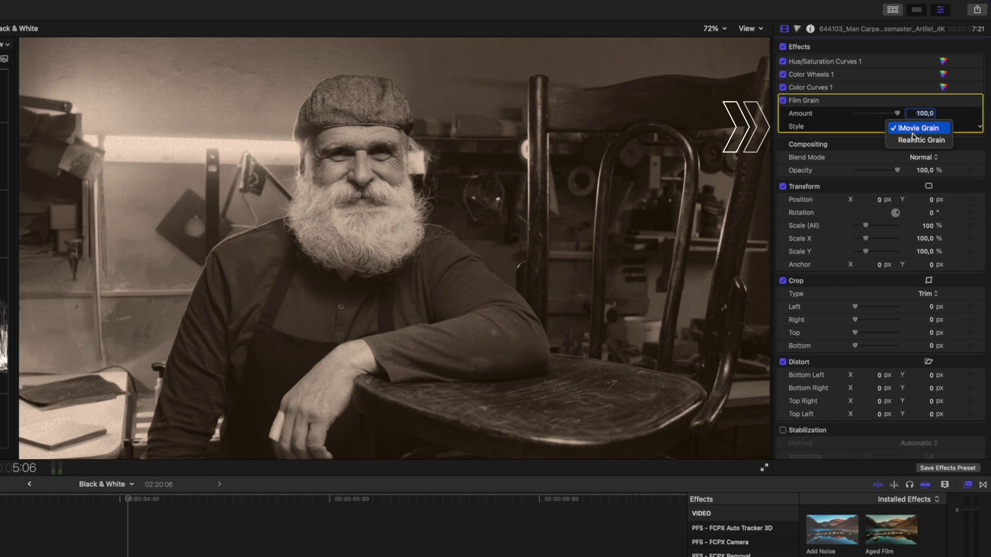
pyautogui.click(913, 126)
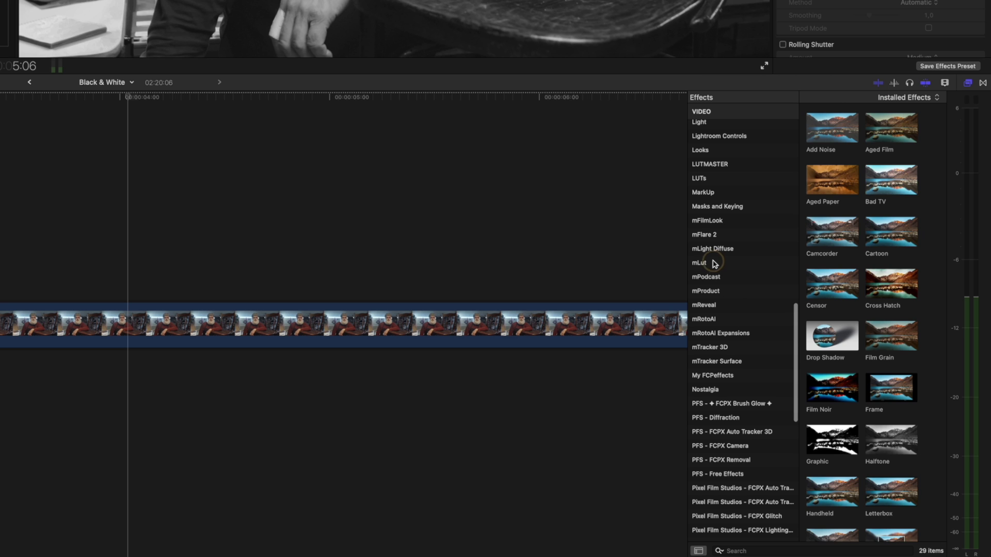
pyautogui.click(715, 262)
# Step: Apply mLut by motionVFX and enable Grain with Gaussian Noise (Film Grain) and Add blend
pyautogui.doubleClick(823, 129)
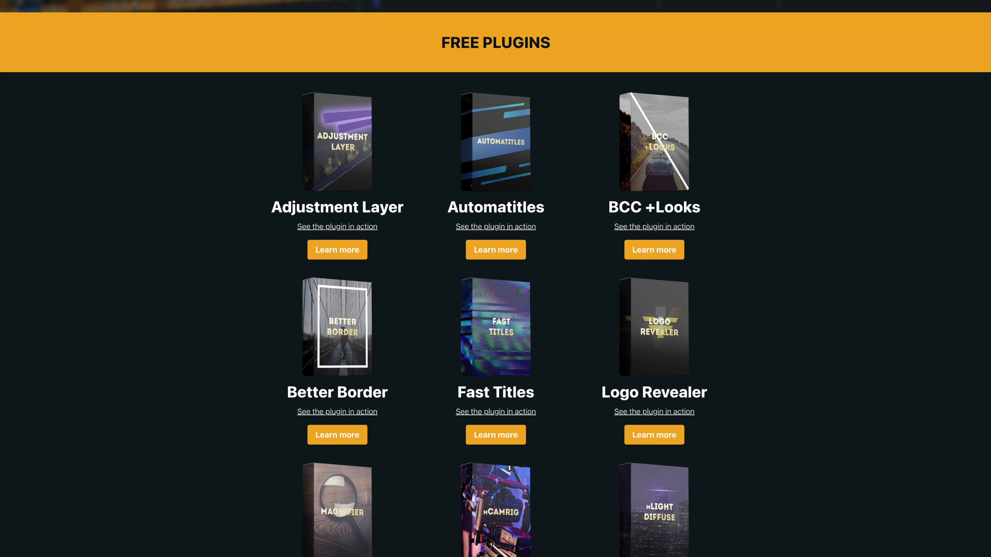
pyautogui.click(964, 101)
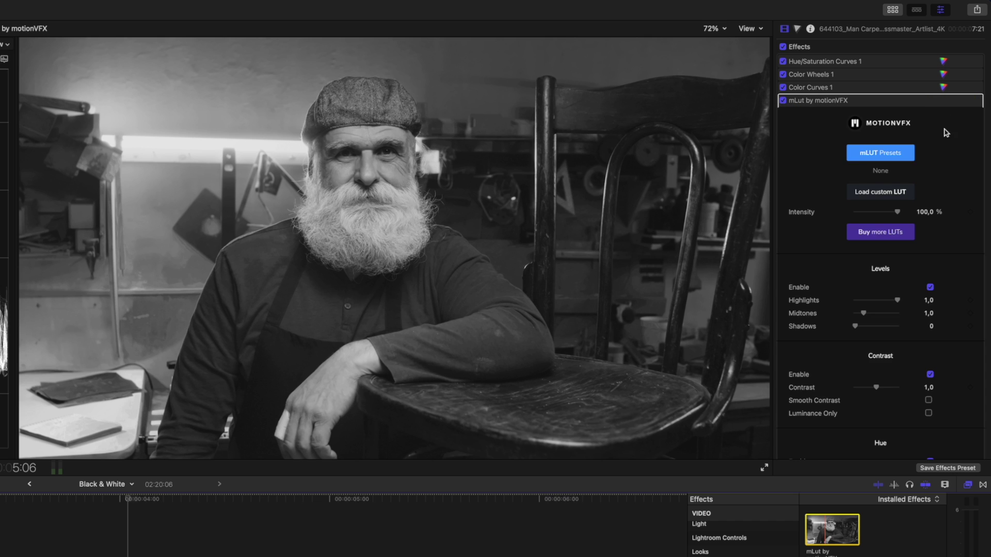
pyautogui.scroll(-3, 946, 133)
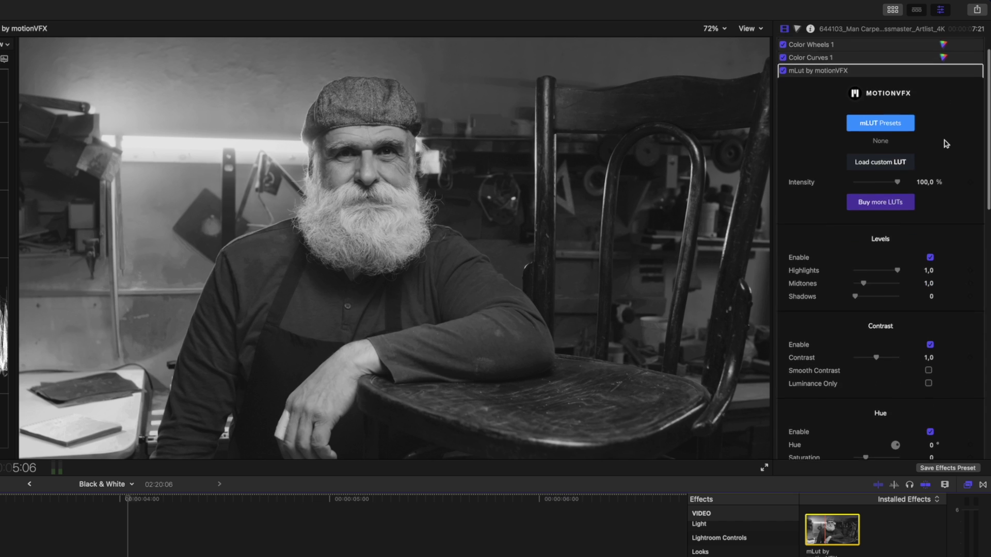
pyautogui.scroll(-4, 943, 180)
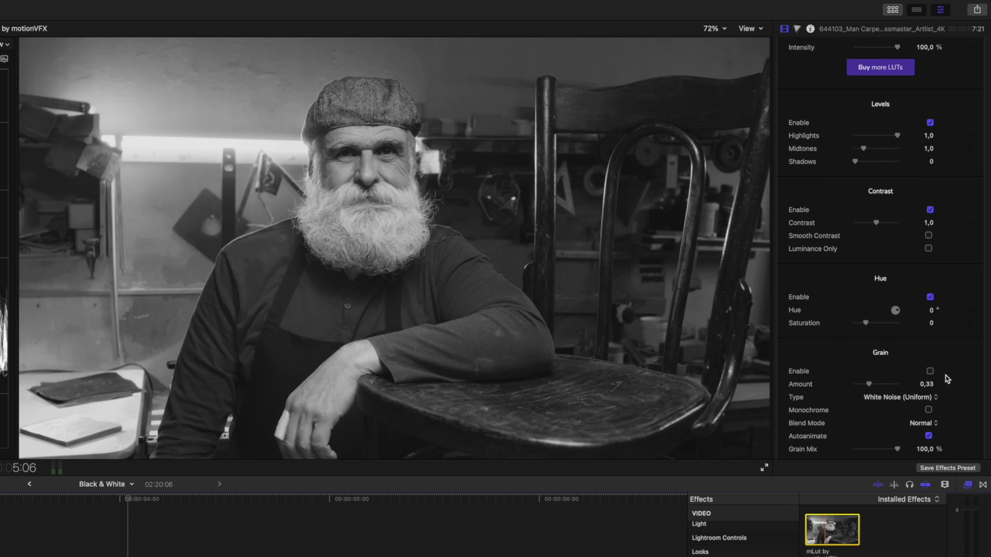
pyautogui.click(930, 372)
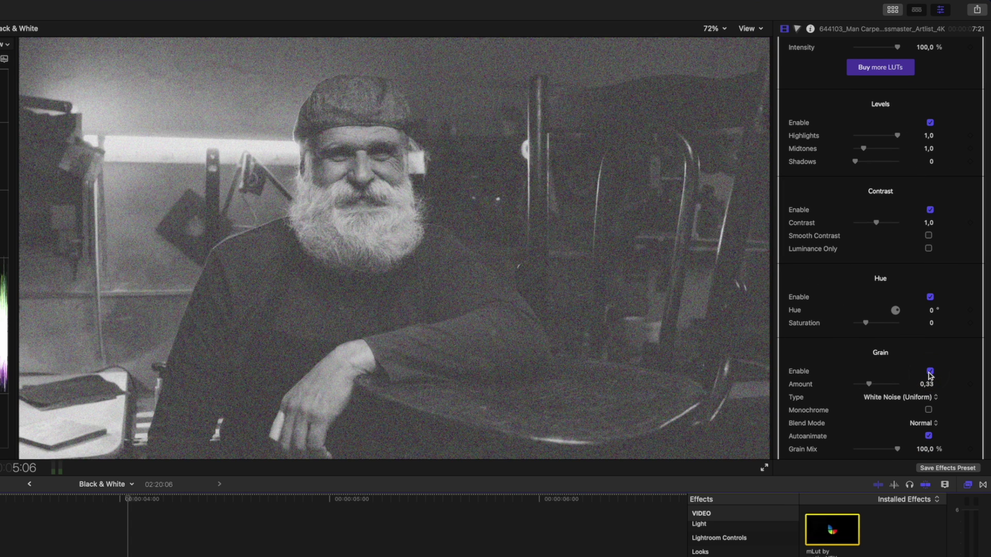
pyautogui.click(913, 398)
pyautogui.click(912, 411)
pyautogui.click(924, 424)
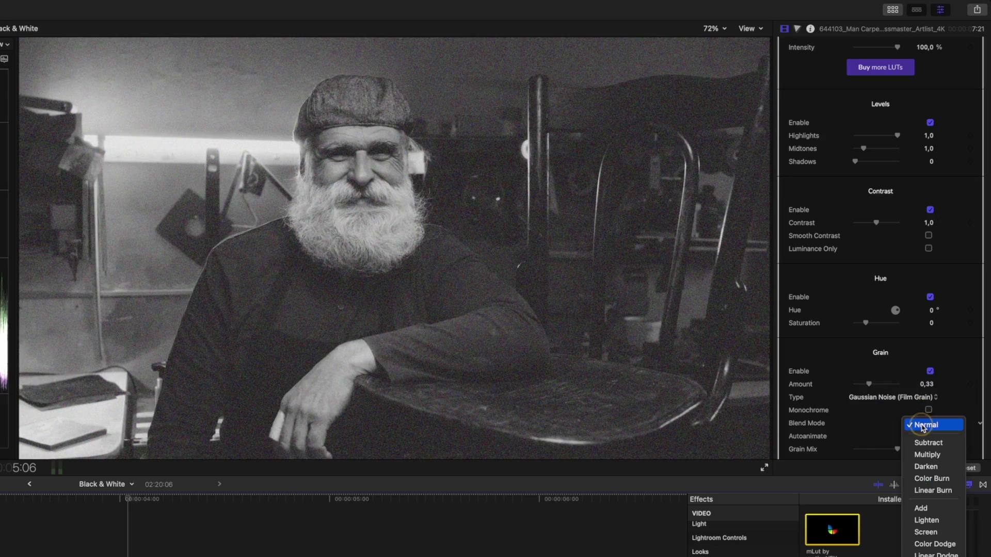
pyautogui.click(922, 509)
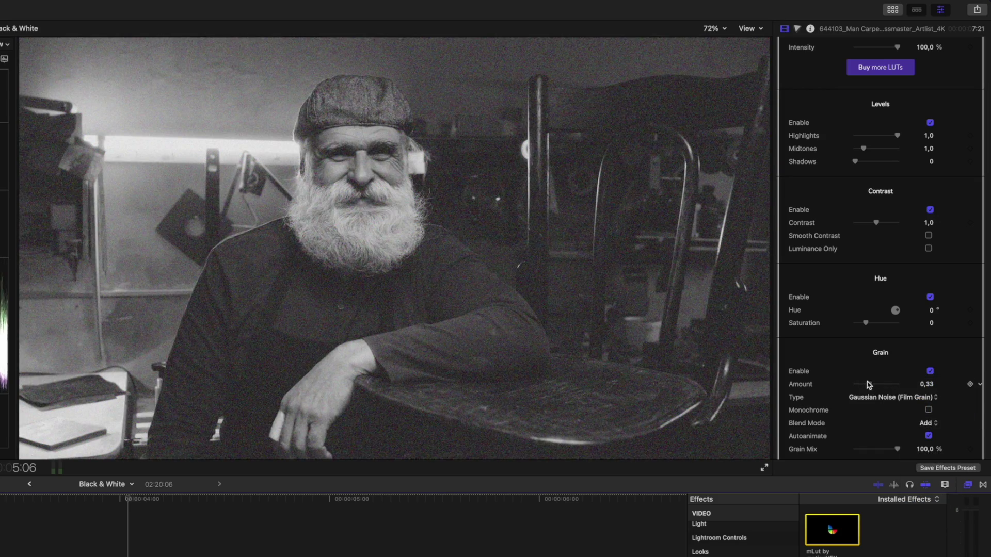